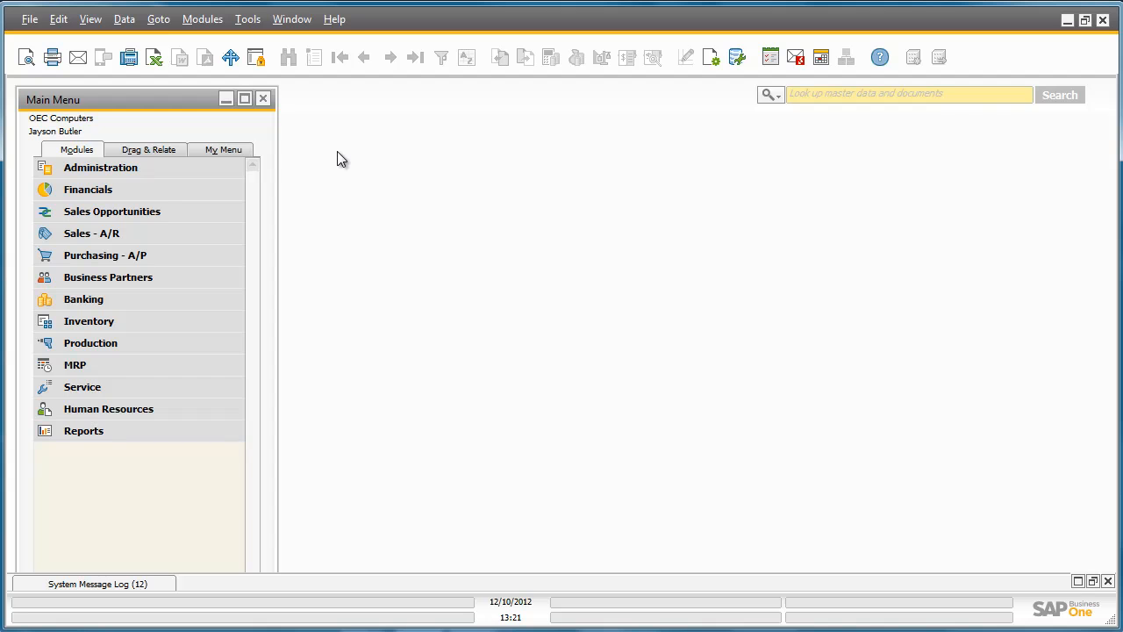
# Review the Basic Initialization settings in Company Details, including Enable Advanced G/L Account Determination, and confirm the window.
pyautogui.click(237, 169)
pyautogui.click(228, 229)
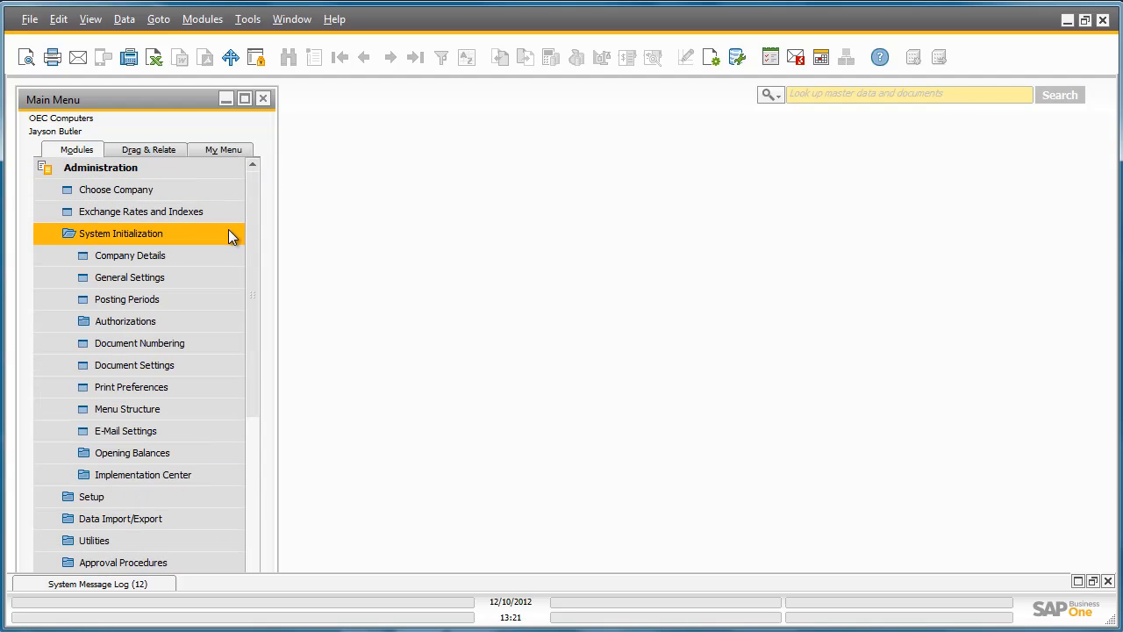
pyautogui.click(220, 253)
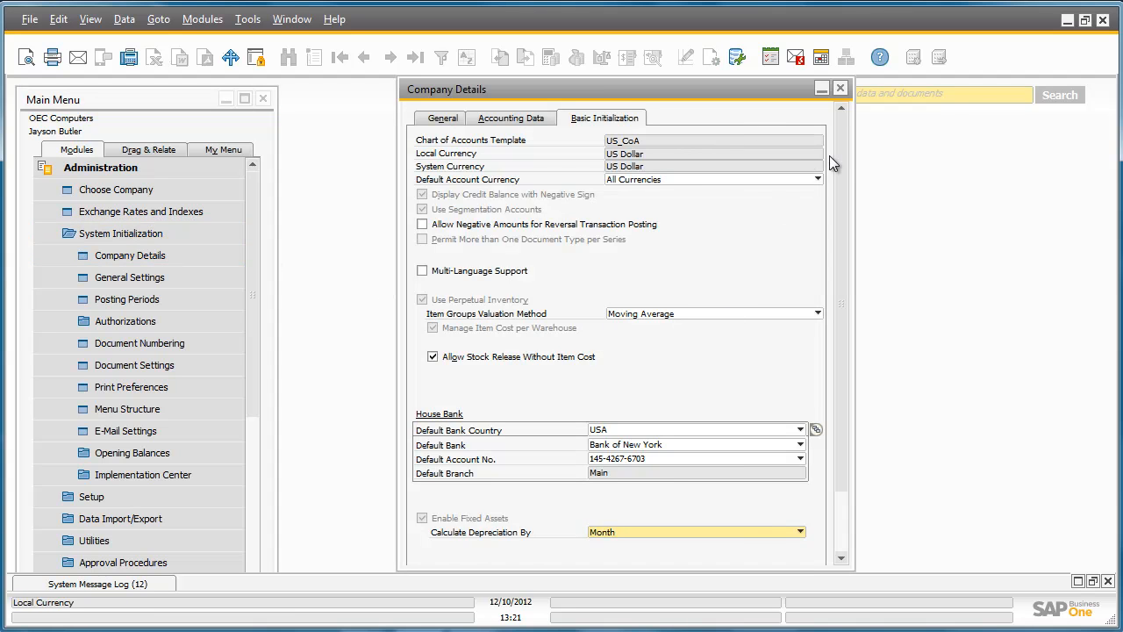
pyautogui.scroll(-3, 825, 202)
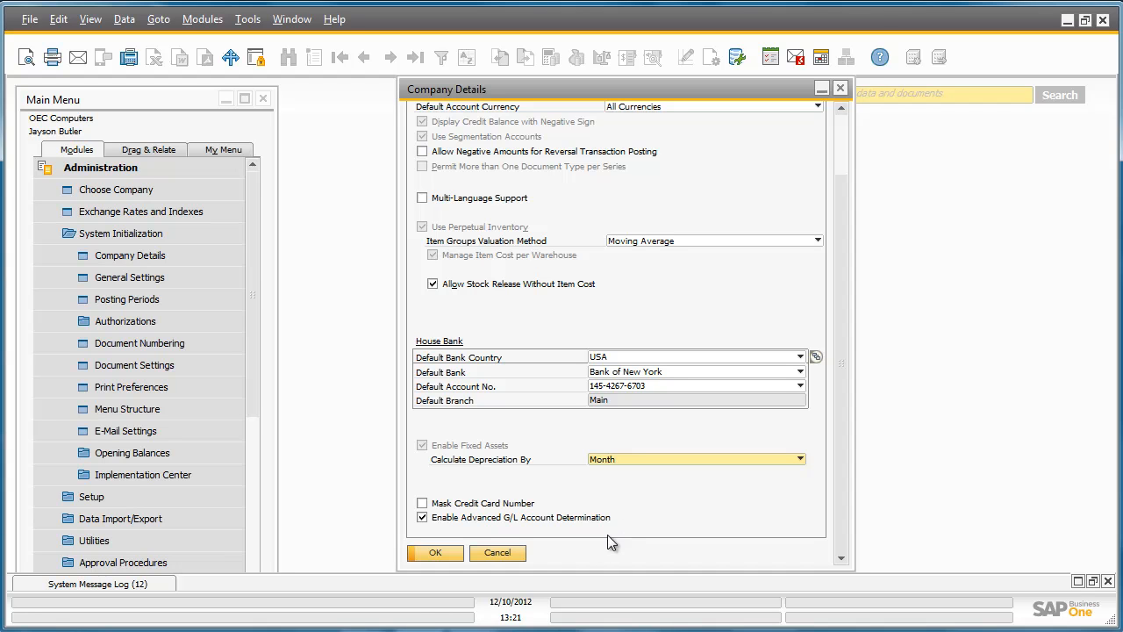
pyautogui.click(435, 553)
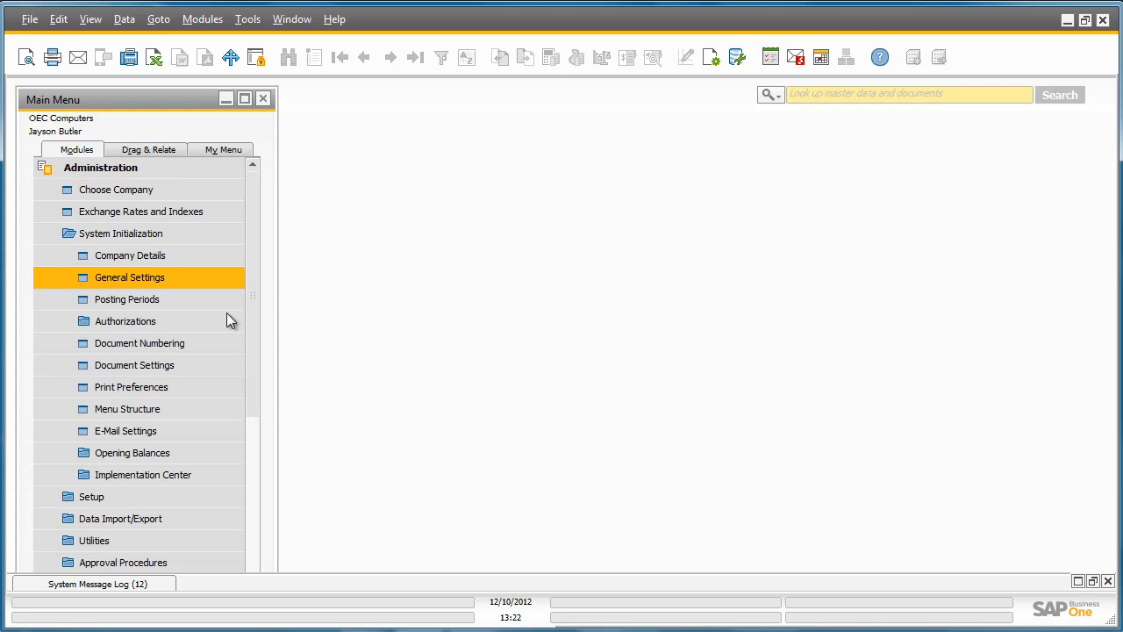
# Open the G/L Account Determination window from the Financials setup under Administration.
pyautogui.click(223, 489)
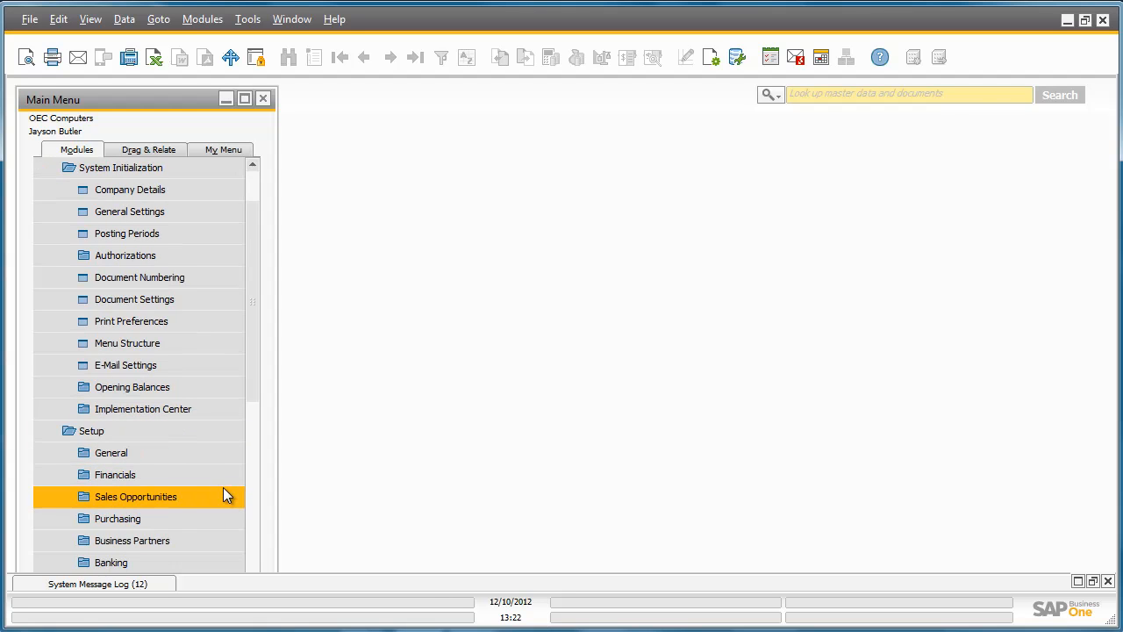
pyautogui.click(225, 475)
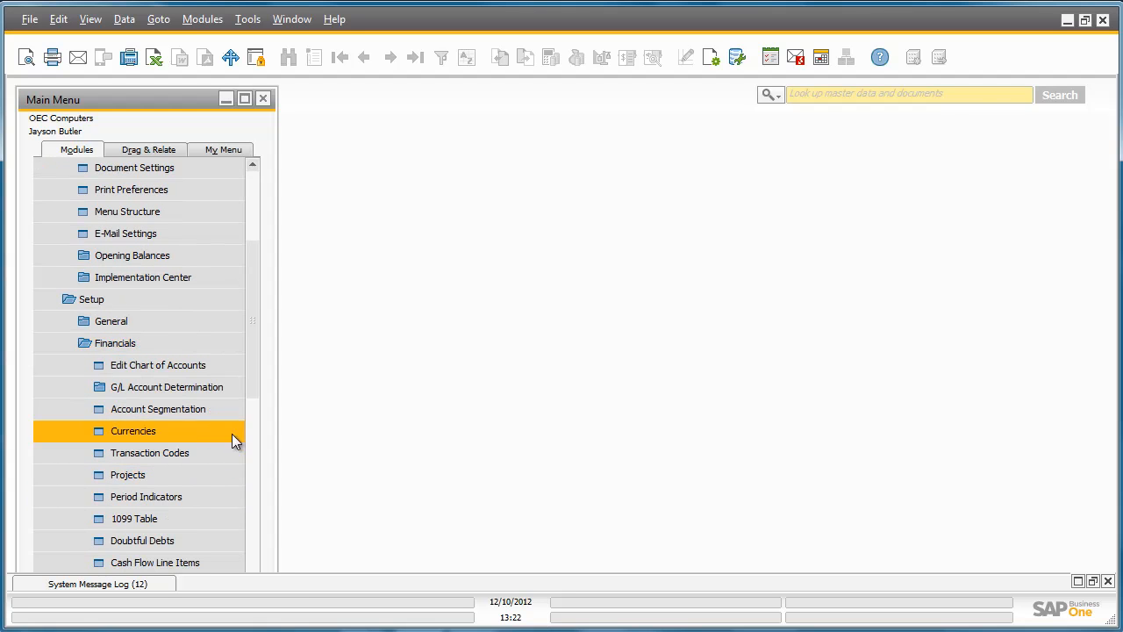
pyautogui.click(235, 390)
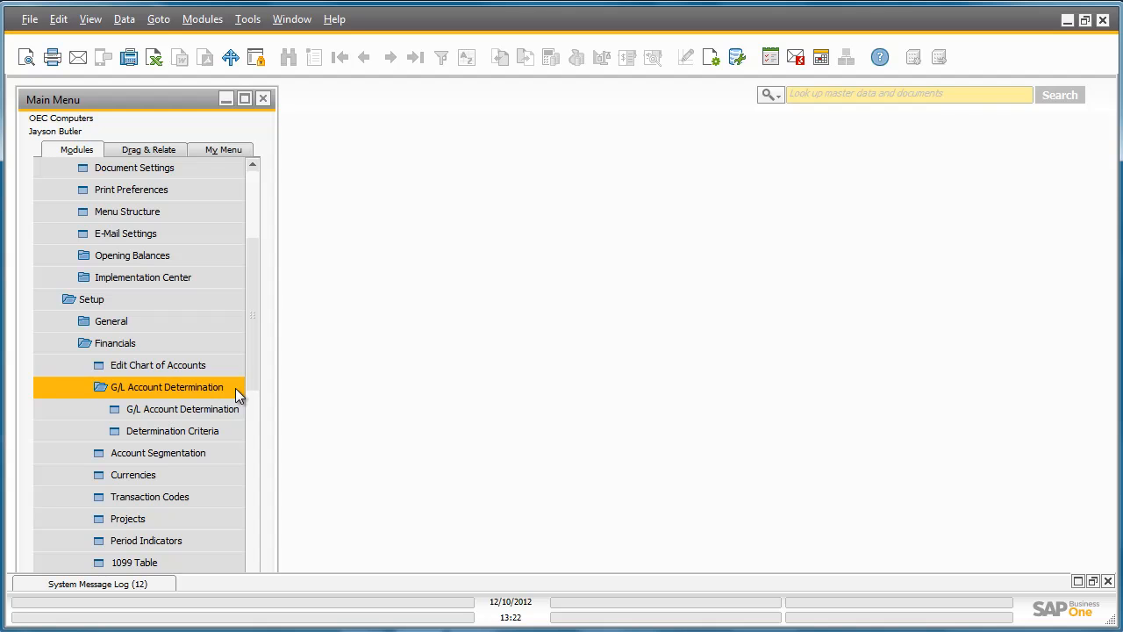
pyautogui.click(229, 410)
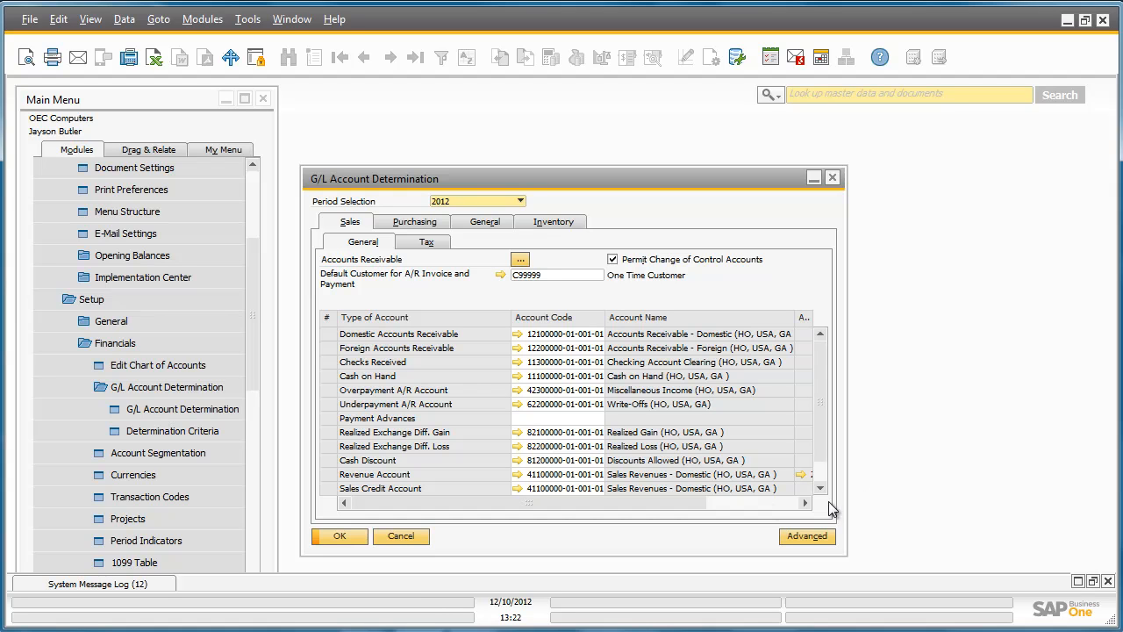
# Inspect the Advanced Rules column for the sales accounts and open the rules linked to the Revenue Account.
pyautogui.moveTo(689, 504); pyautogui.dragTo(784, 494)
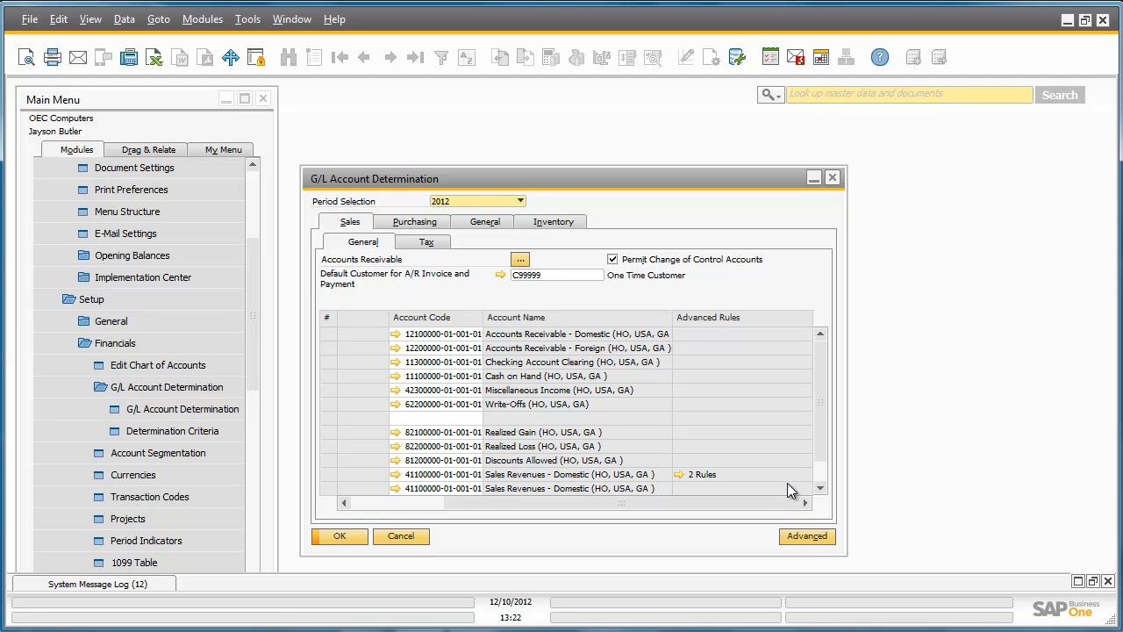
pyautogui.moveTo(775, 508); pyautogui.dragTo(682, 508)
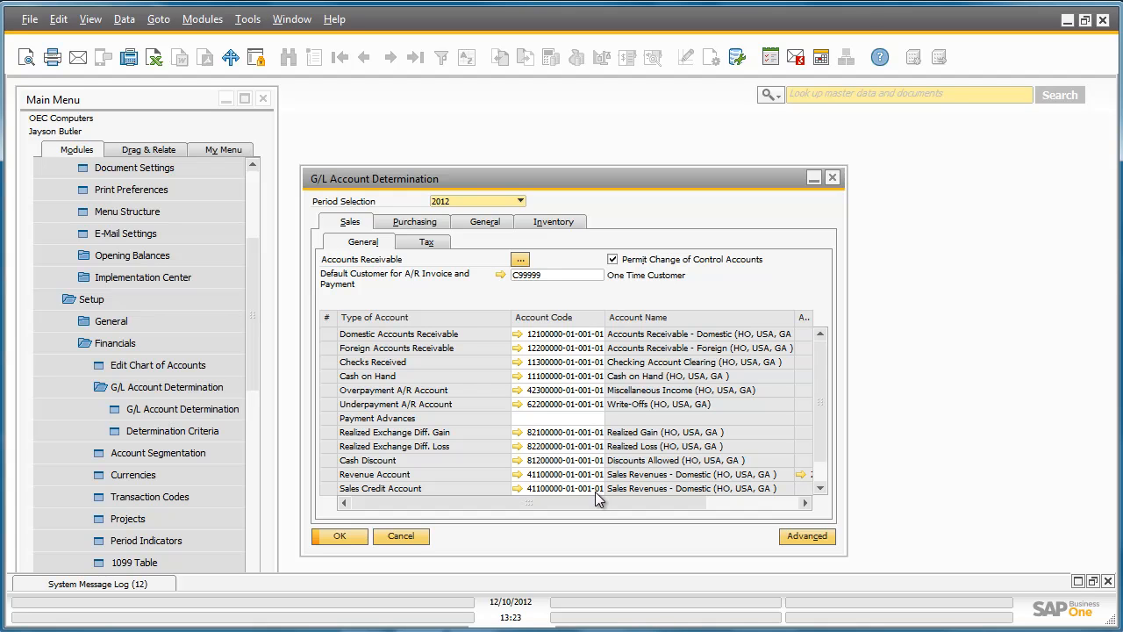
pyautogui.moveTo(610, 497); pyautogui.dragTo(716, 488)
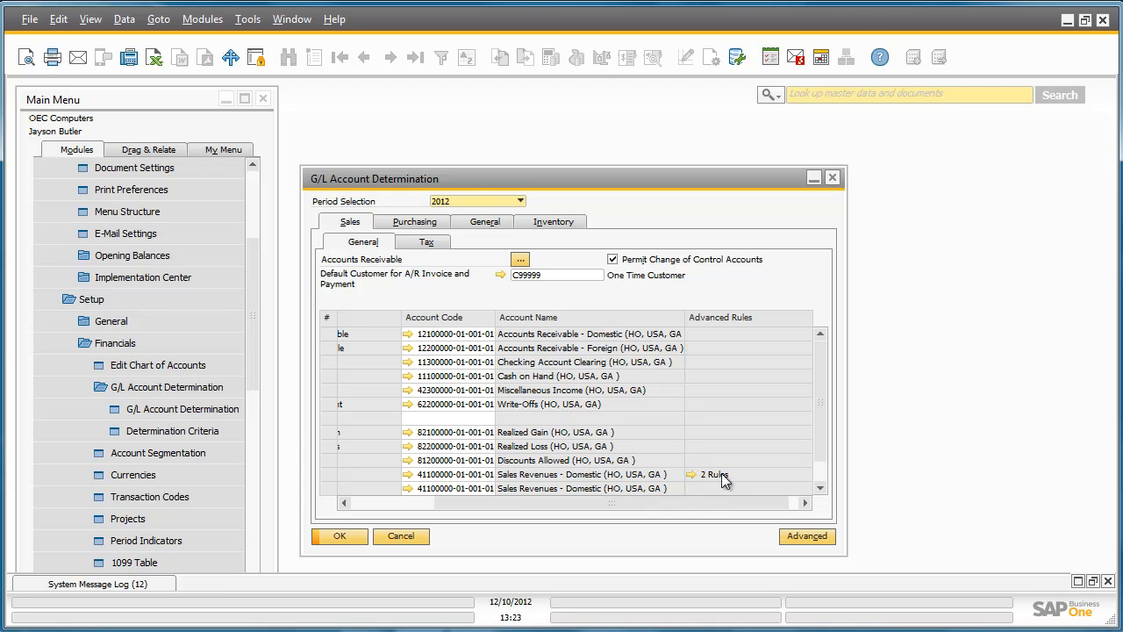
pyautogui.click(691, 476)
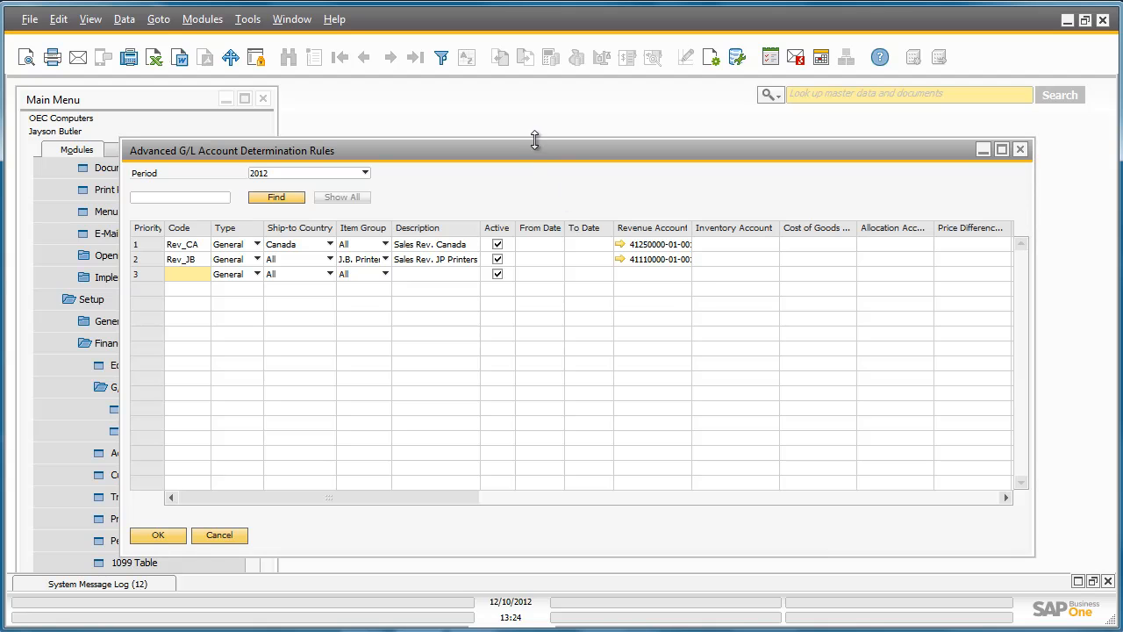
# Review which determination criteria are active for the advanced rules and confirm the criteria window.
pyautogui.moveTo(538, 156); pyautogui.dragTo(657, 146)
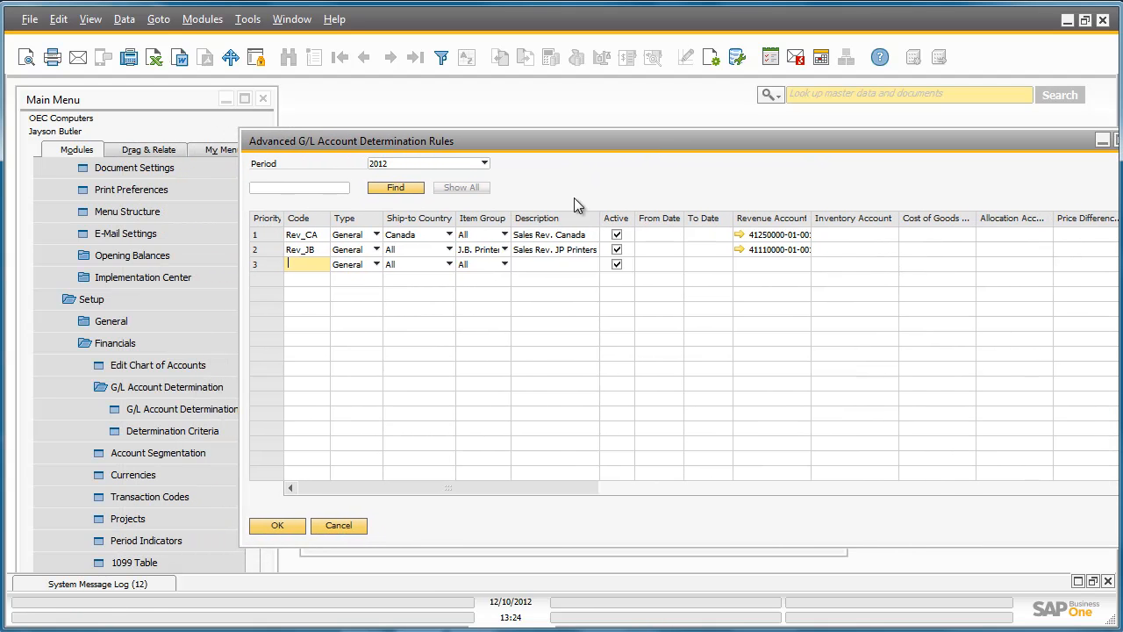
pyautogui.click(219, 433)
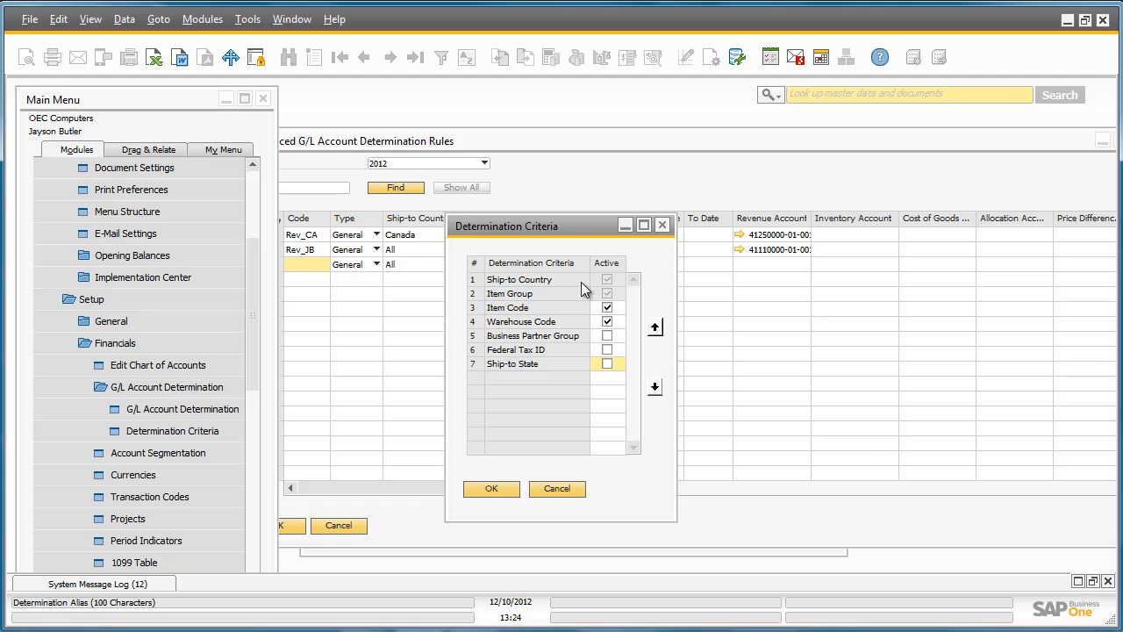
pyautogui.click(497, 492)
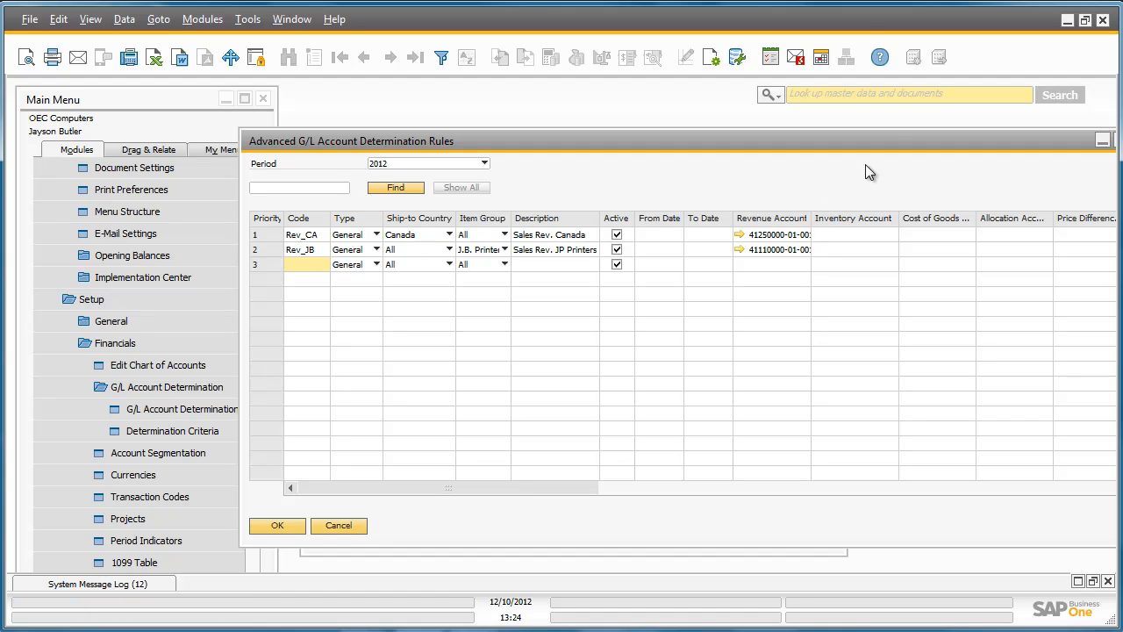
# Close the advanced rules and G/L Account Determination windows and collapse the Administration module.
pyautogui.moveTo(888, 136); pyautogui.dragTo(813, 131)
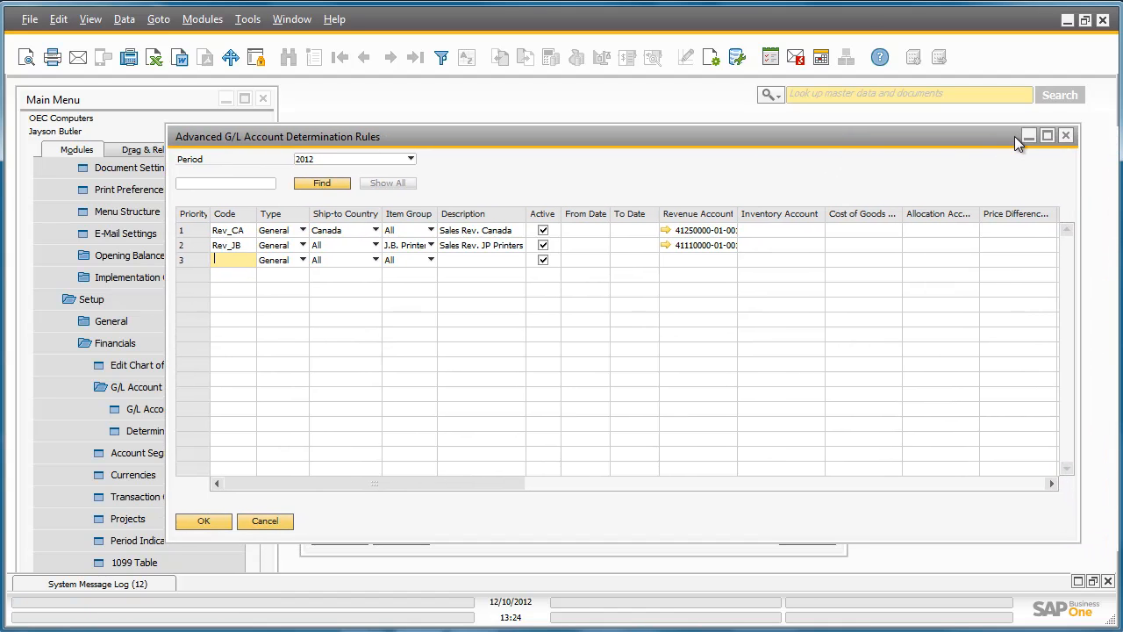
pyautogui.click(1066, 135)
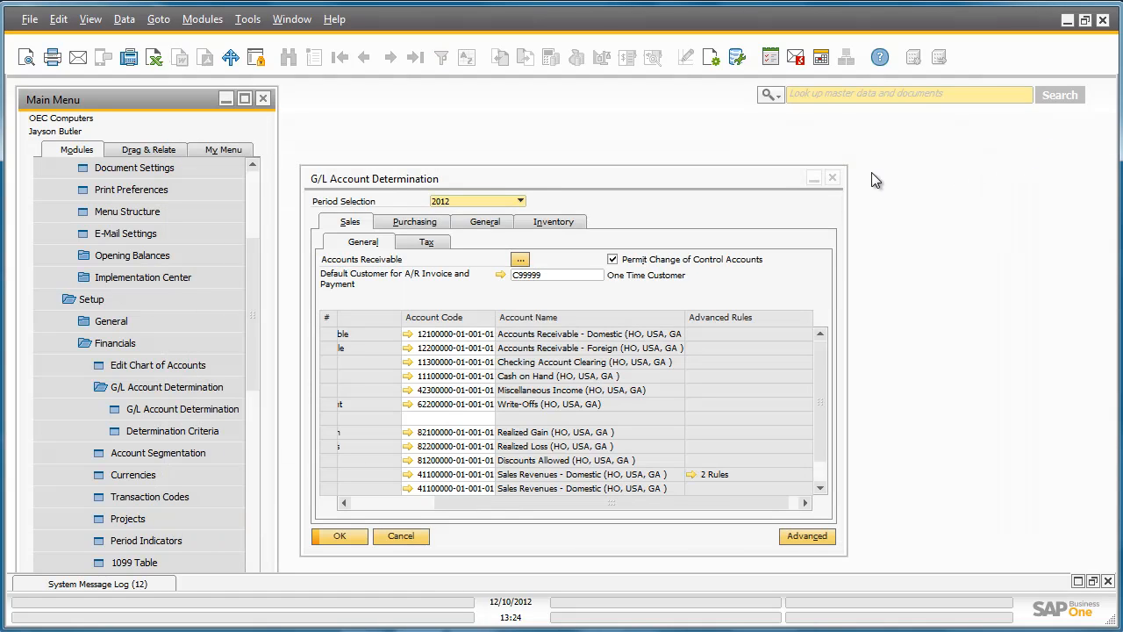
pyautogui.click(833, 179)
pyautogui.moveTo(258, 285); pyautogui.dragTo(264, 190)
pyautogui.click(231, 170)
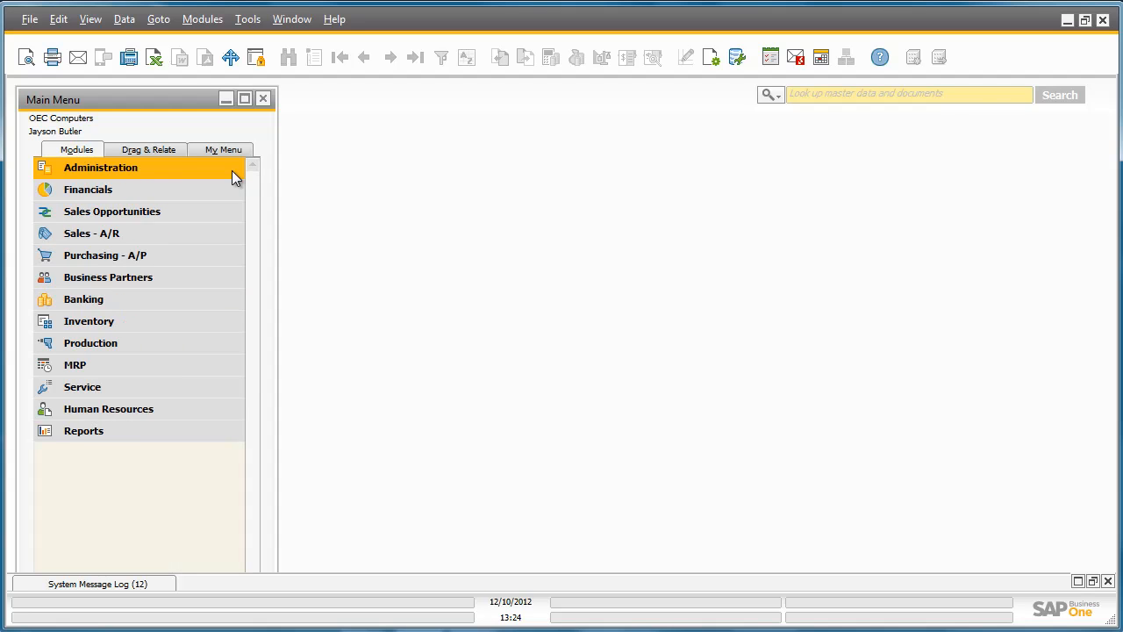
# Start a new A/R Invoice and choose SG Electronics as the customer.
pyautogui.click(223, 231)
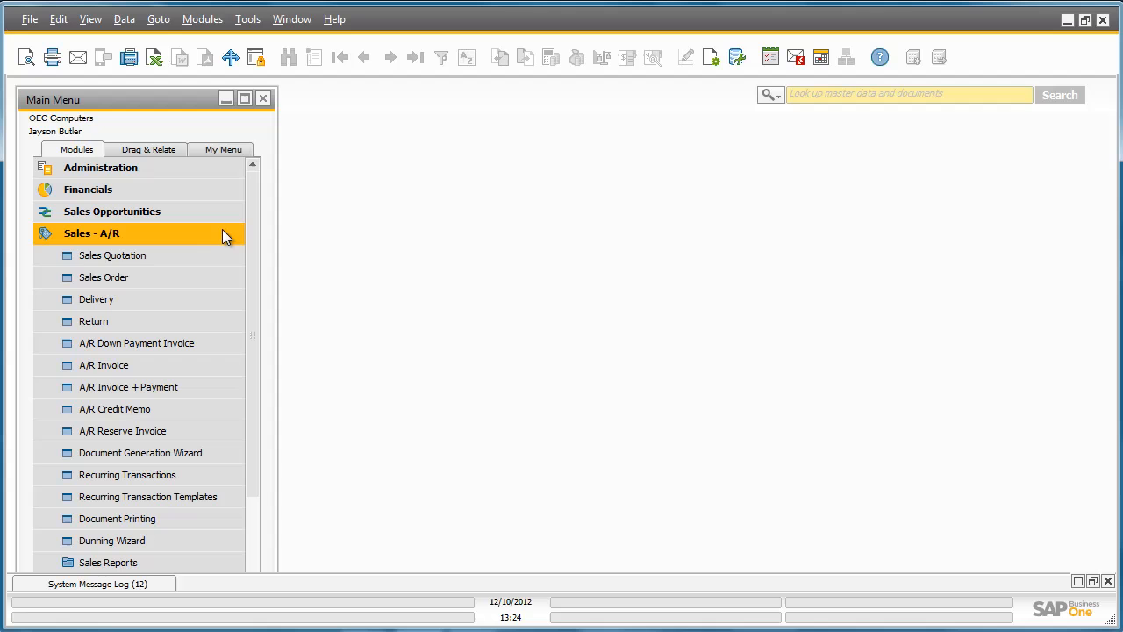
pyautogui.click(218, 365)
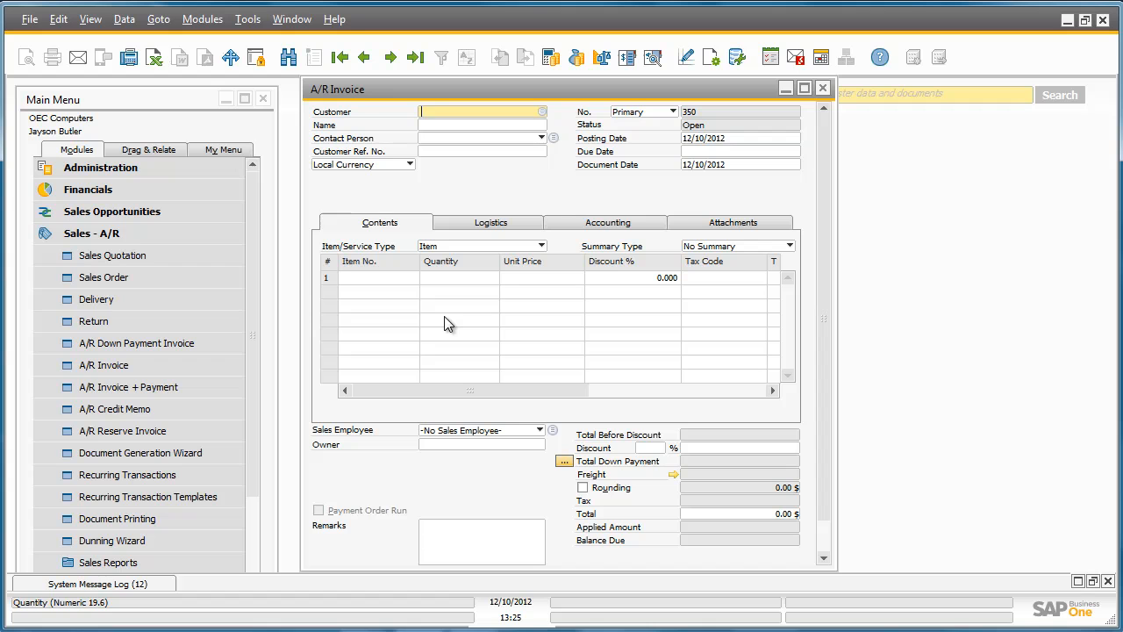
pyautogui.click(543, 112)
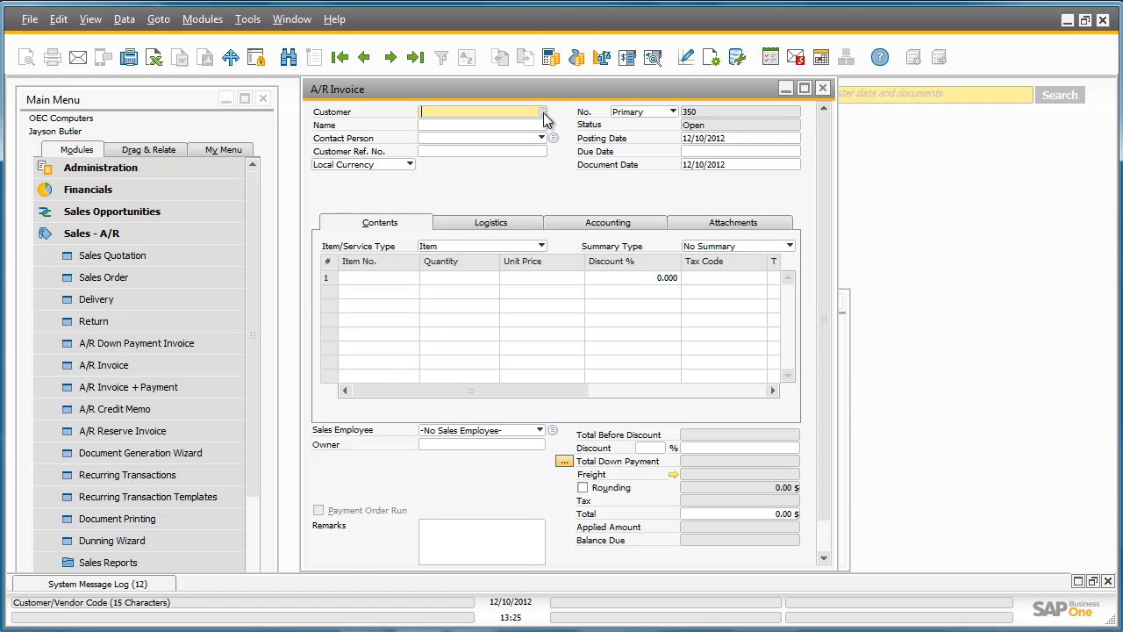
pyautogui.doubleClick(547, 448)
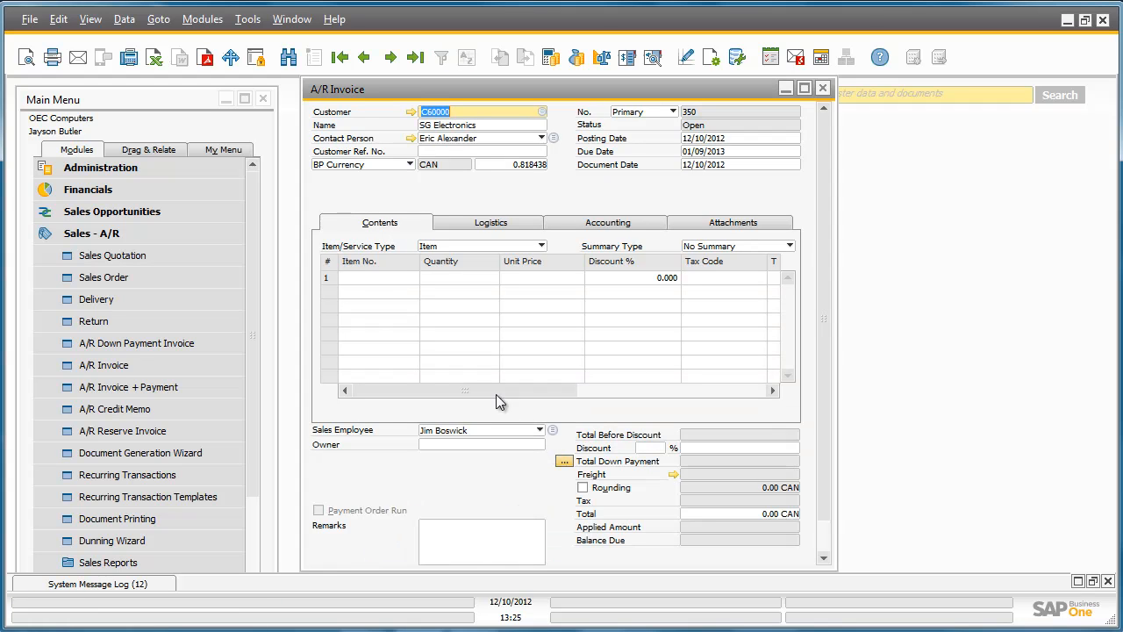
# Add items A00001 and A00004 to the SG Electronics invoice, and check its journal entry preview.
pyautogui.click(411, 280)
pyautogui.click(412, 278)
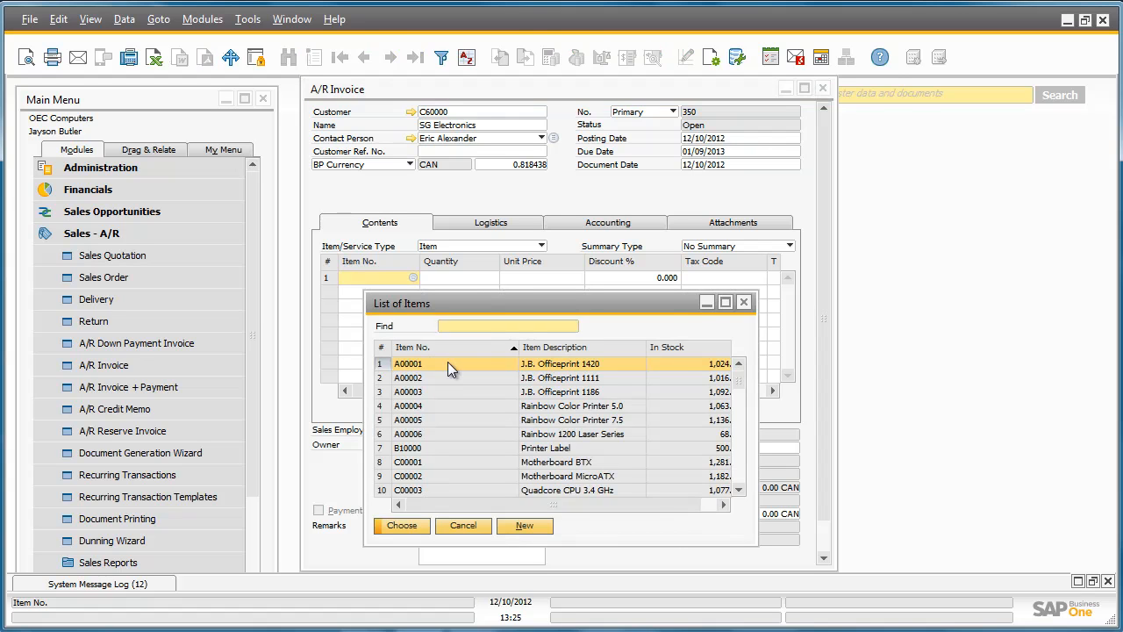
pyautogui.doubleClick(448, 362)
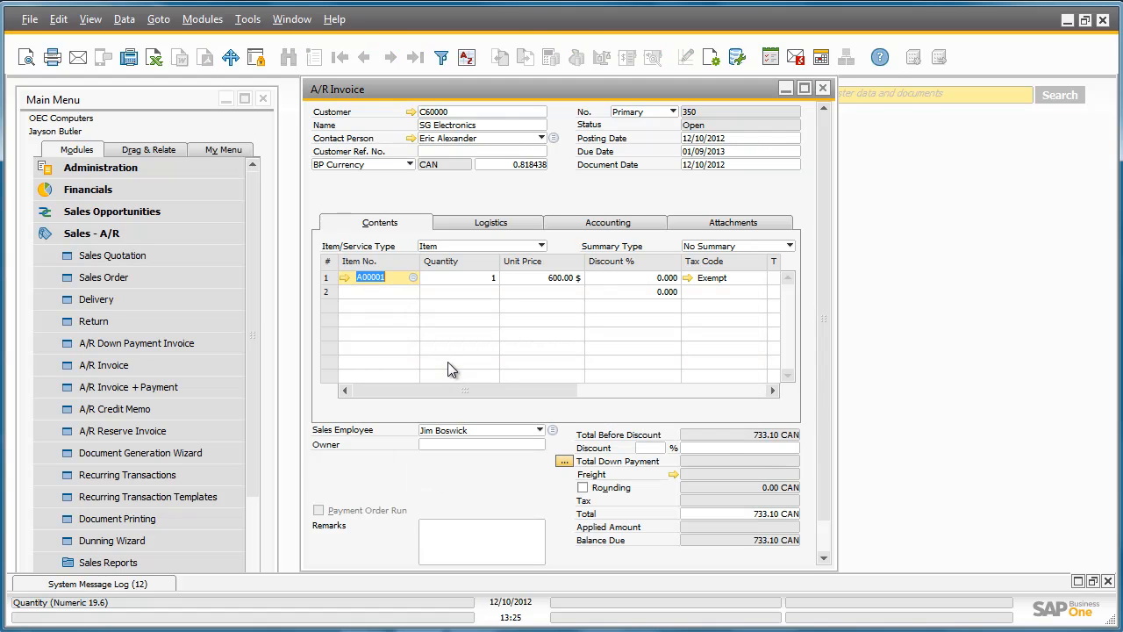
pyautogui.click(414, 292)
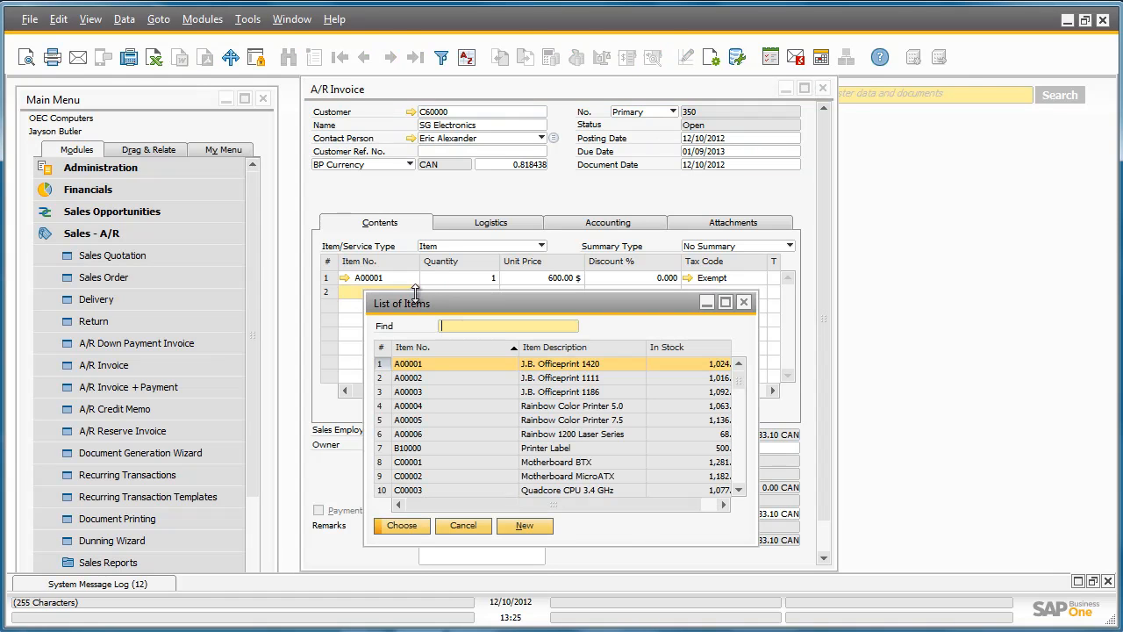
pyautogui.doubleClick(480, 406)
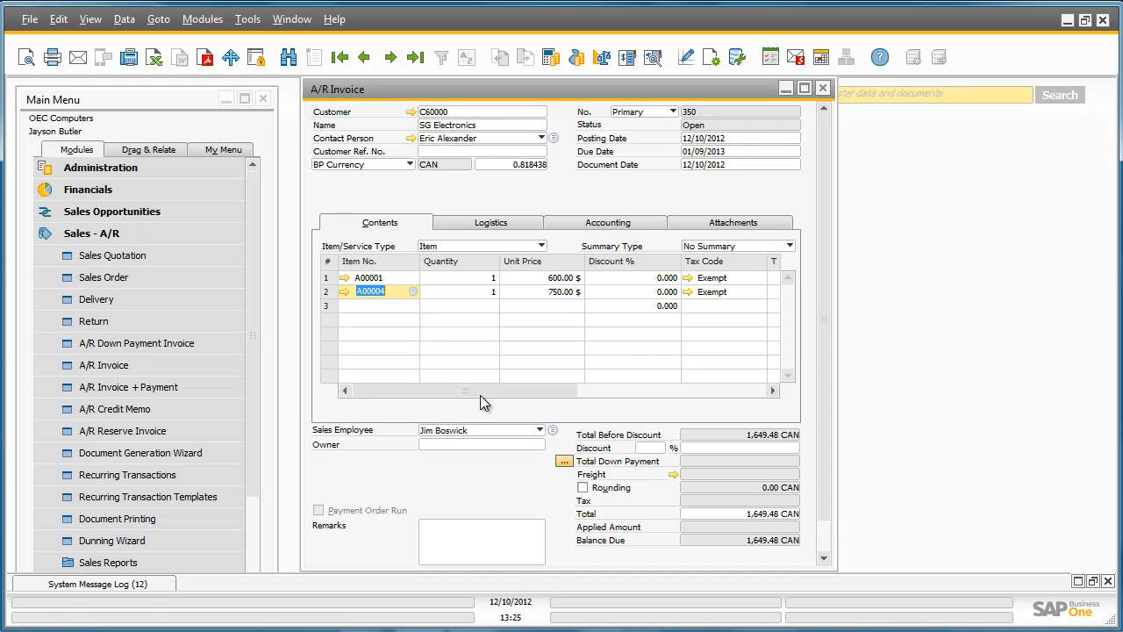
pyautogui.click(653, 58)
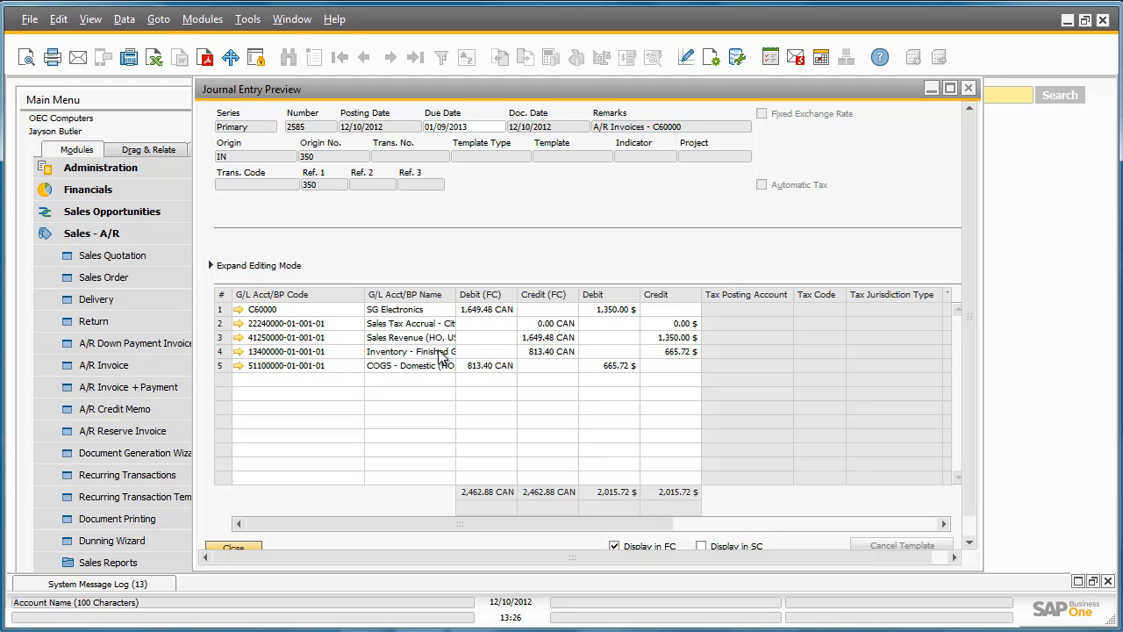
pyautogui.click(971, 89)
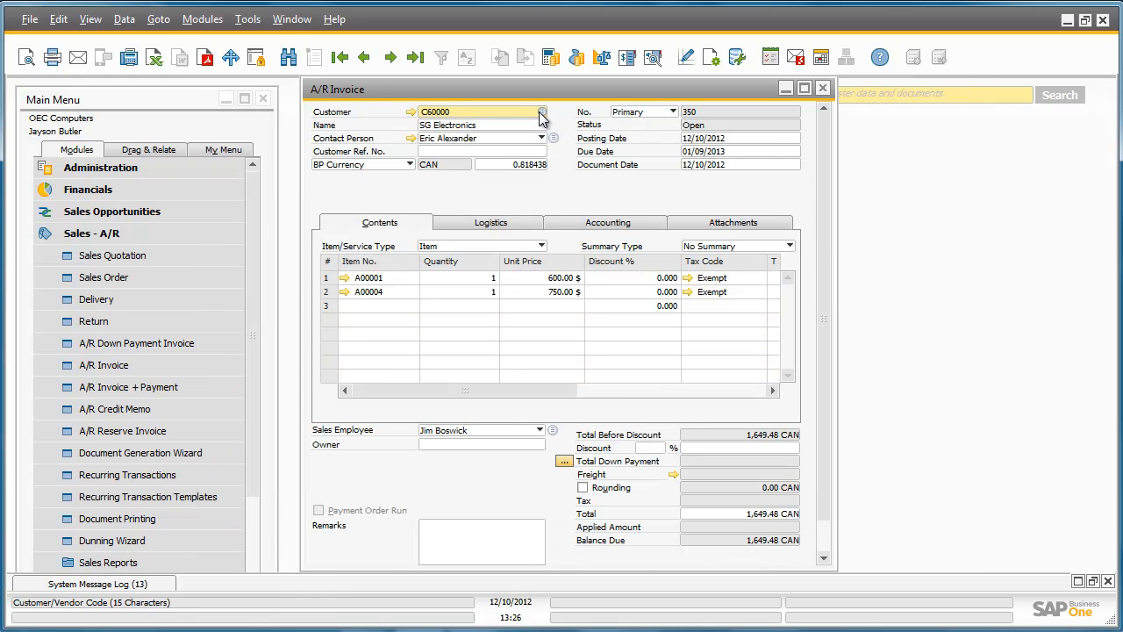
# Change the invoice's customer to Parameter Technology.
pyautogui.click(542, 112)
pyautogui.doubleClick(490, 378)
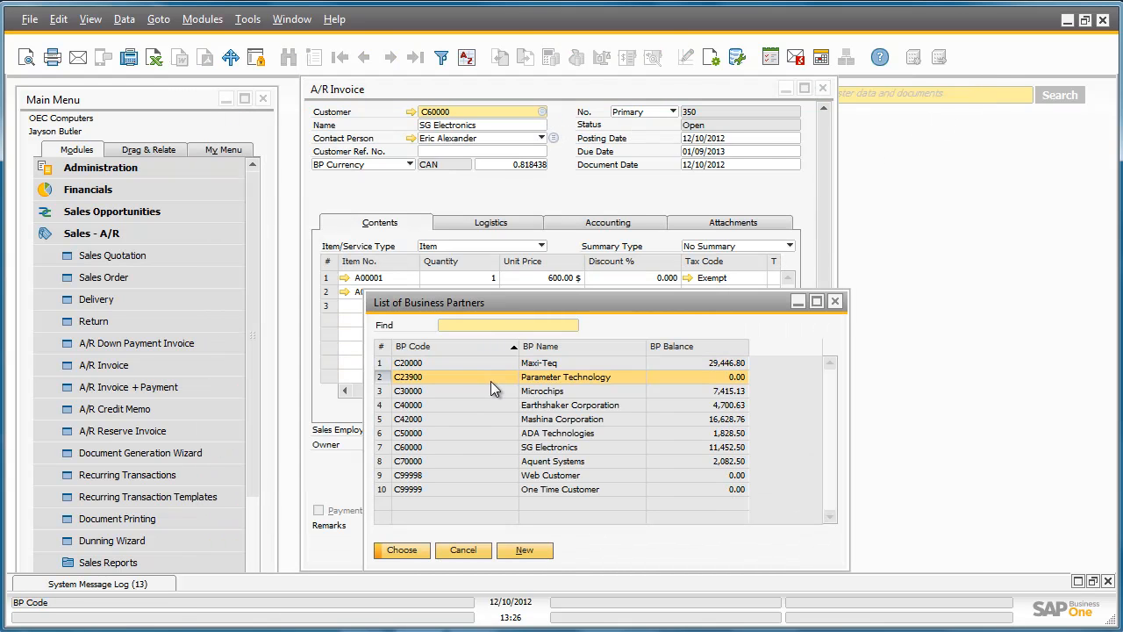
pyautogui.click(442, 330)
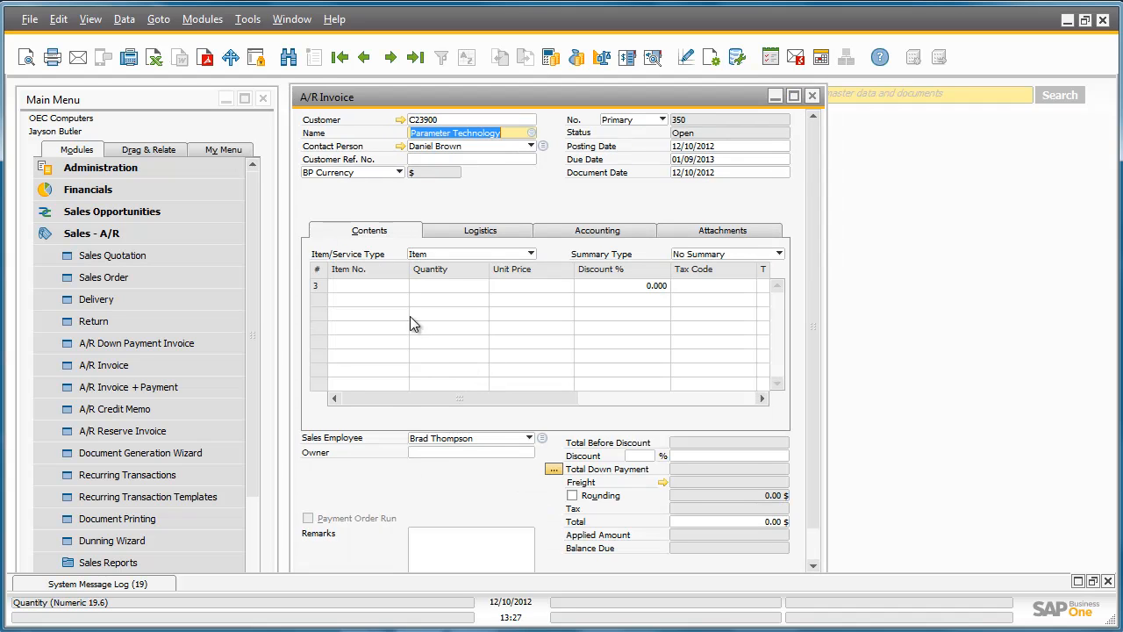
# Enter items A00001 and A00004 on the Parameter Technology invoice and open its journal entry preview.
pyautogui.click(396, 288)
pyautogui.click(403, 287)
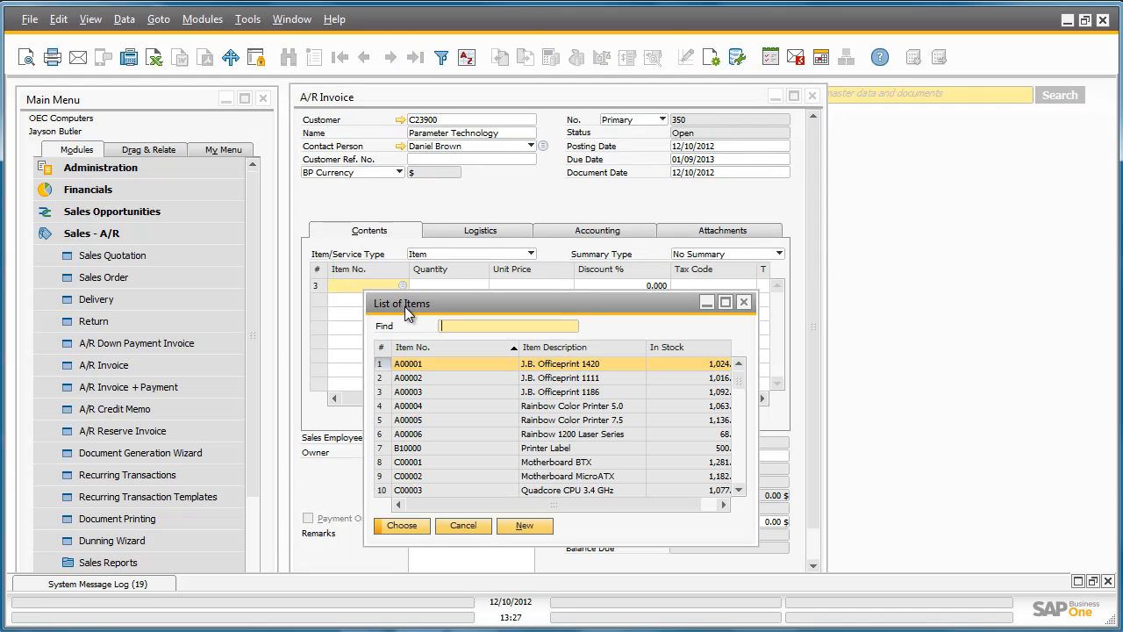
pyautogui.doubleClick(384, 372)
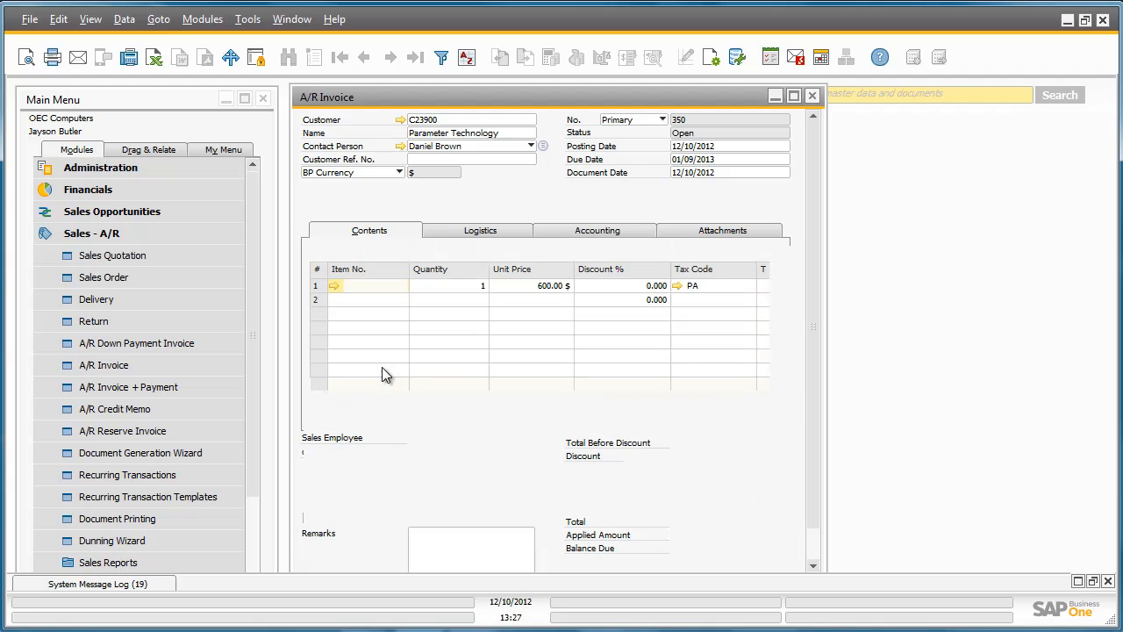
pyautogui.click(400, 299)
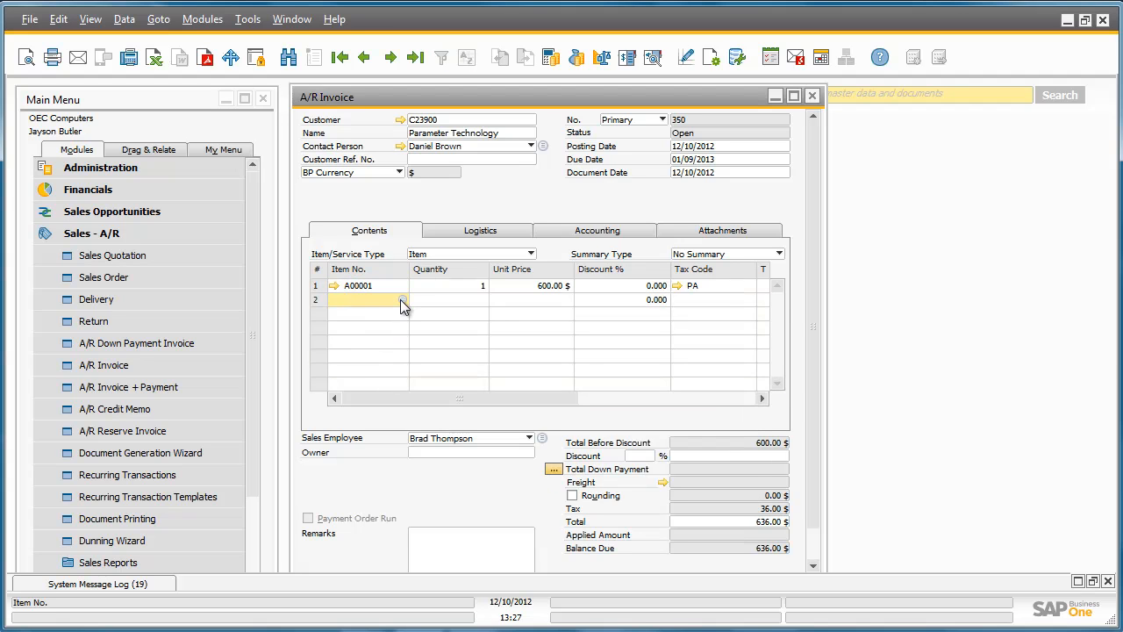
pyautogui.click(402, 299)
pyautogui.doubleClick(399, 407)
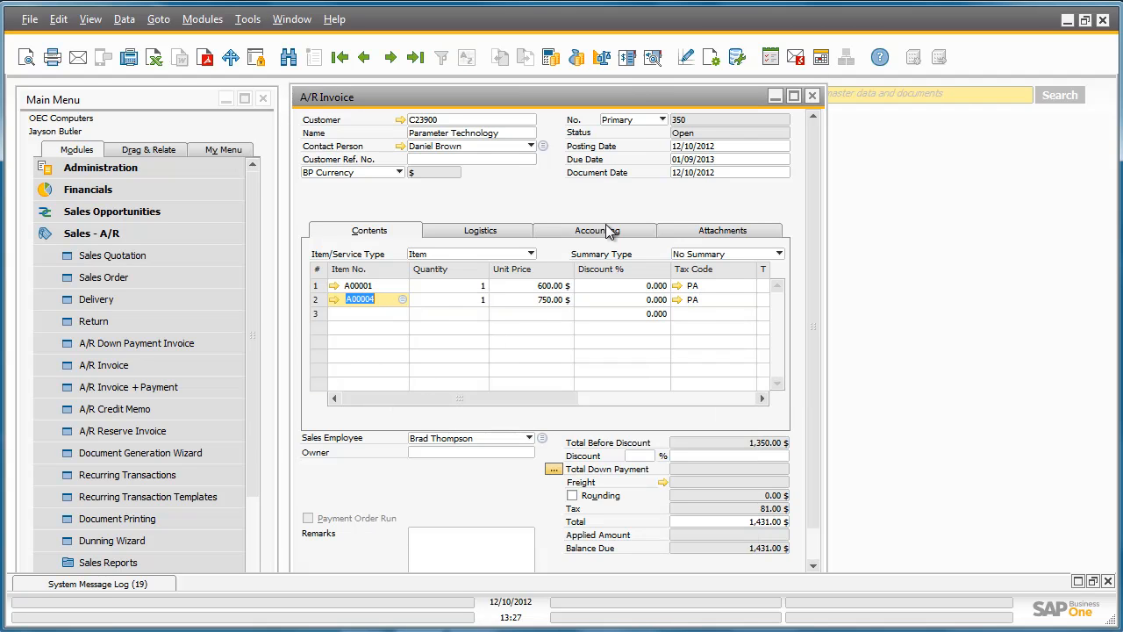
pyautogui.click(652, 60)
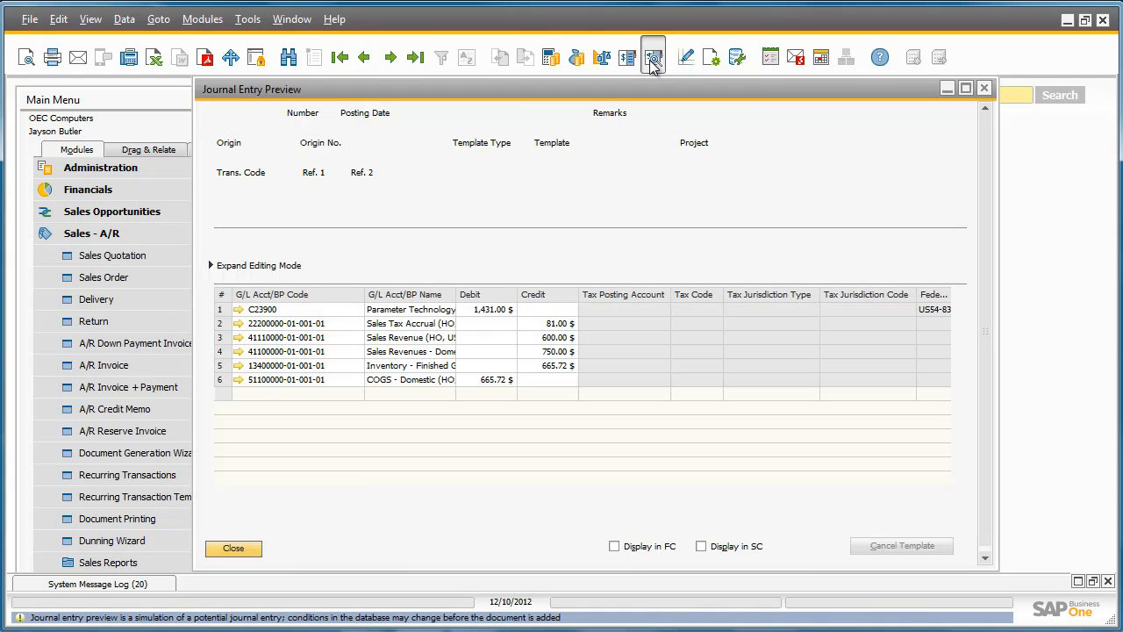